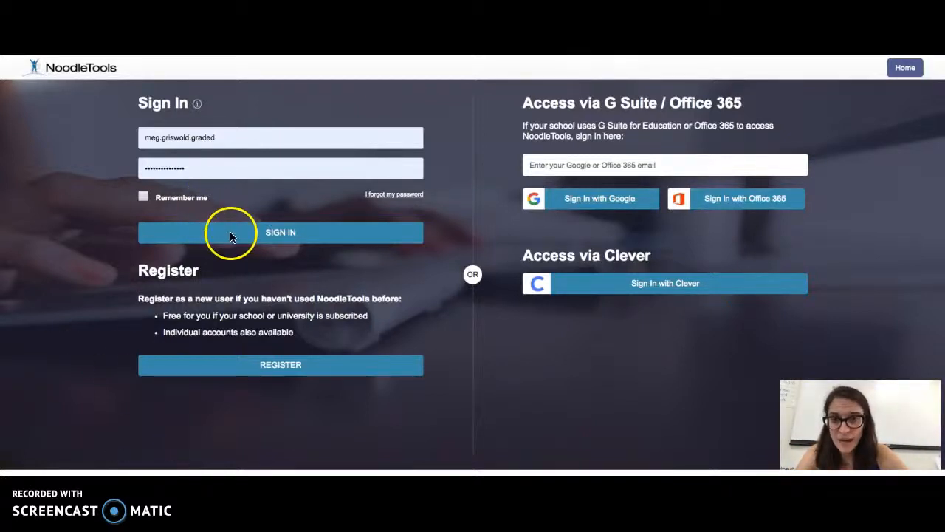
# Turn on the option to remember the login and sign in with the filled-in account.
pyautogui.click(144, 198)
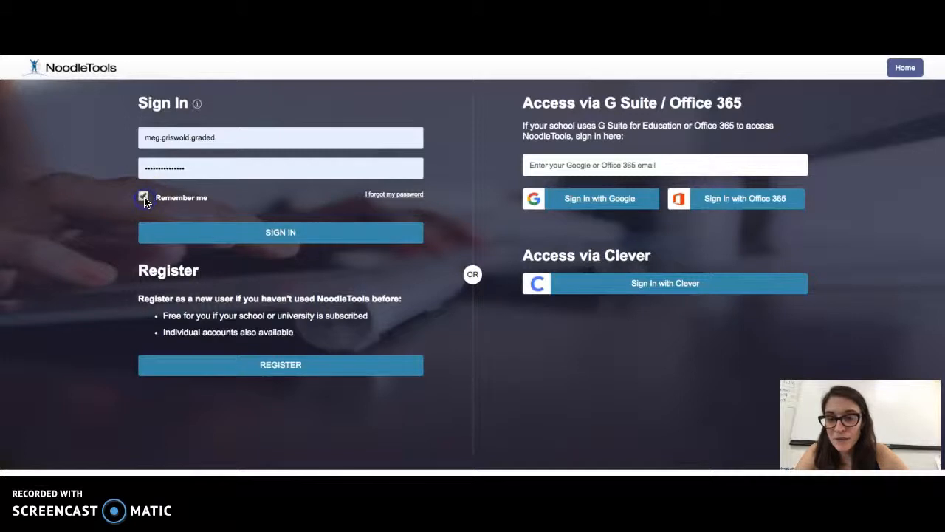
pyautogui.click(266, 235)
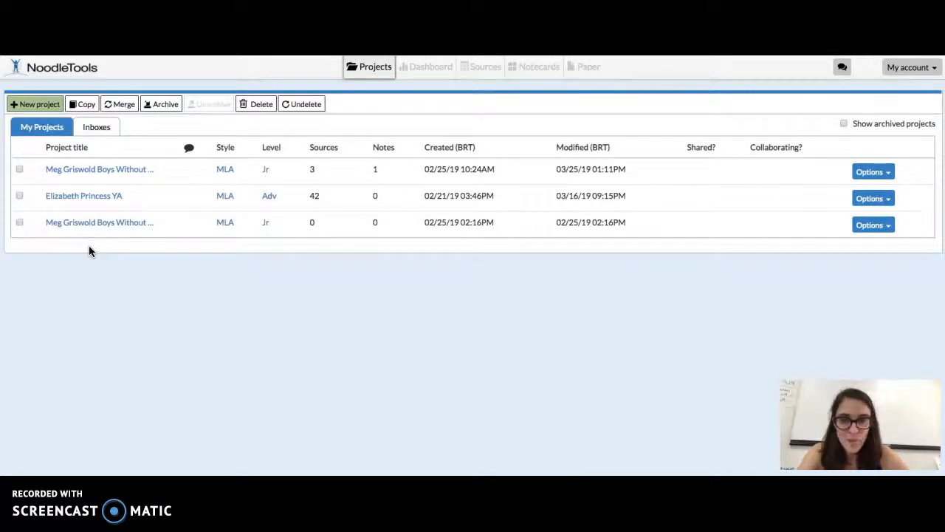
# Open the most recently modified Boys Without Names research project and show its list of sources.
pyautogui.click(102, 201)
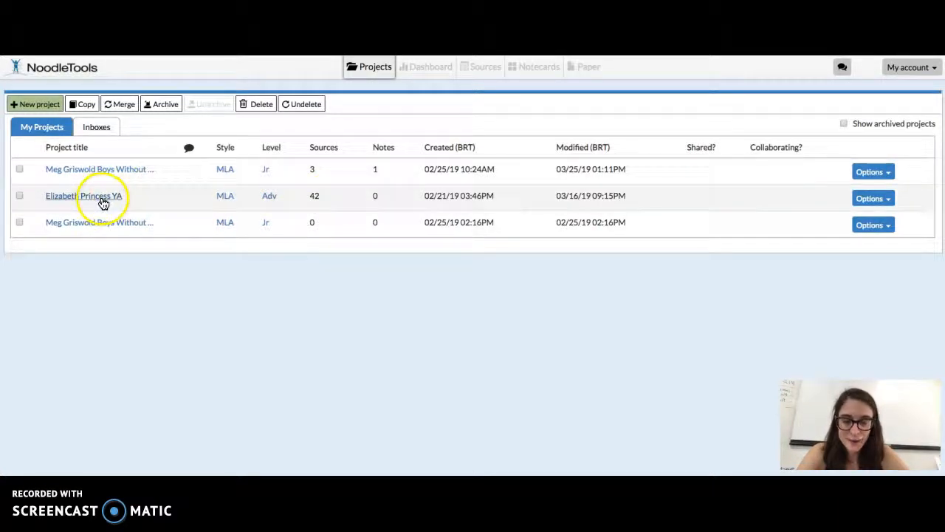
pyautogui.click(116, 172)
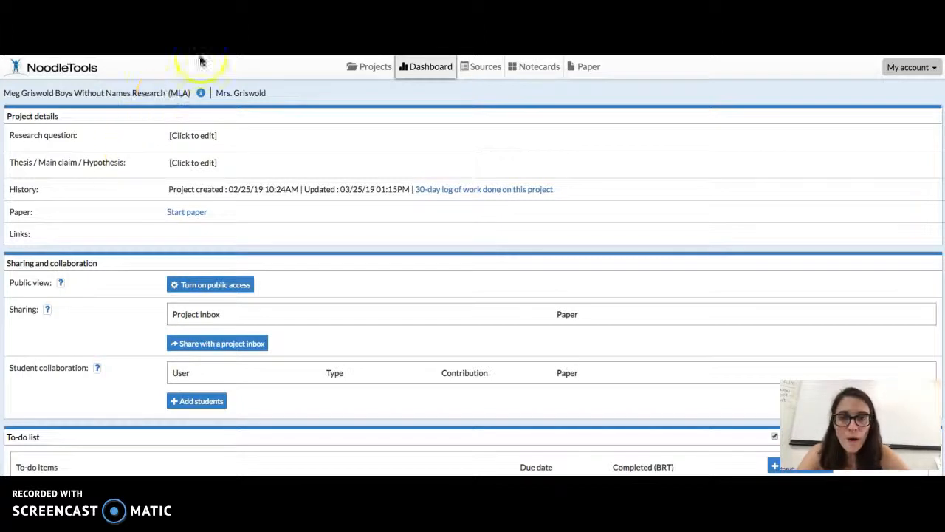
pyautogui.click(482, 69)
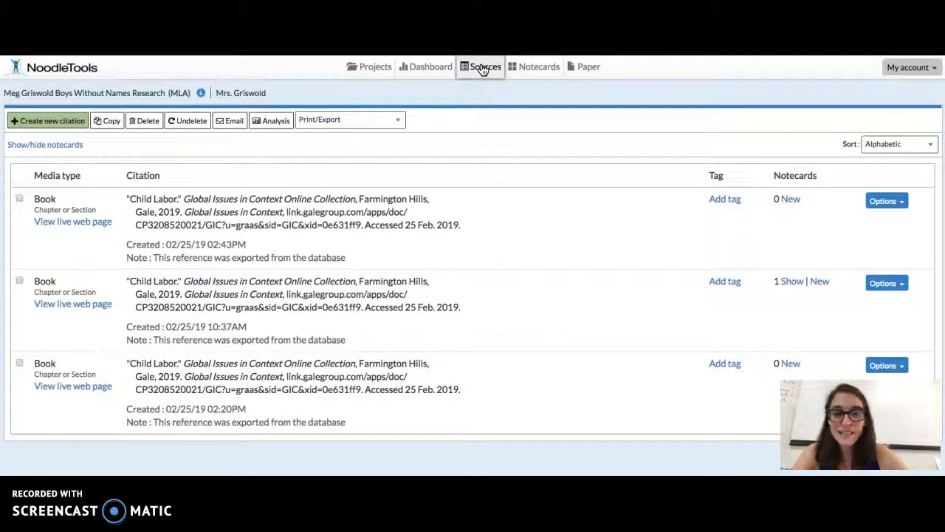
# Start a new citation for a source found on a website, using the Web Site citation type.
pyautogui.click(74, 124)
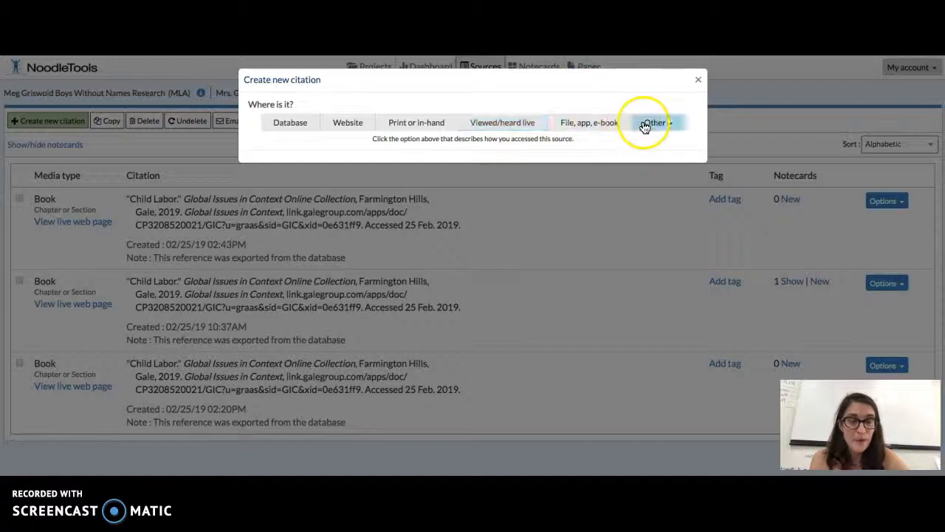
pyautogui.click(343, 126)
pyautogui.click(293, 126)
pyautogui.click(347, 126)
pyautogui.click(295, 127)
pyautogui.click(393, 121)
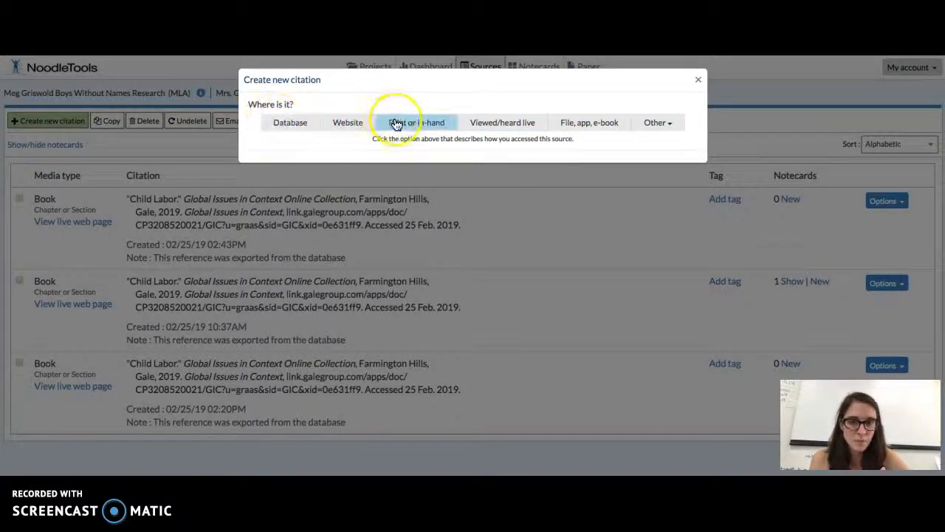
pyautogui.click(344, 126)
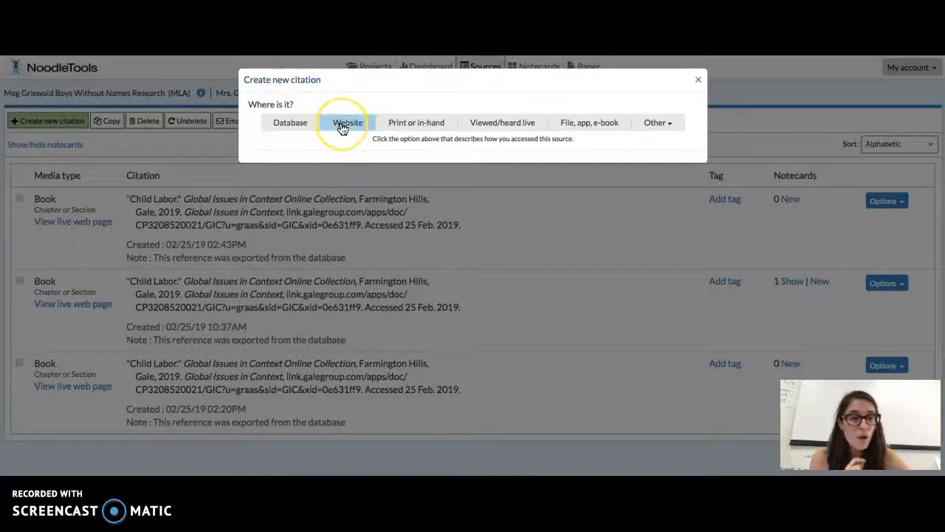
pyautogui.click(341, 127)
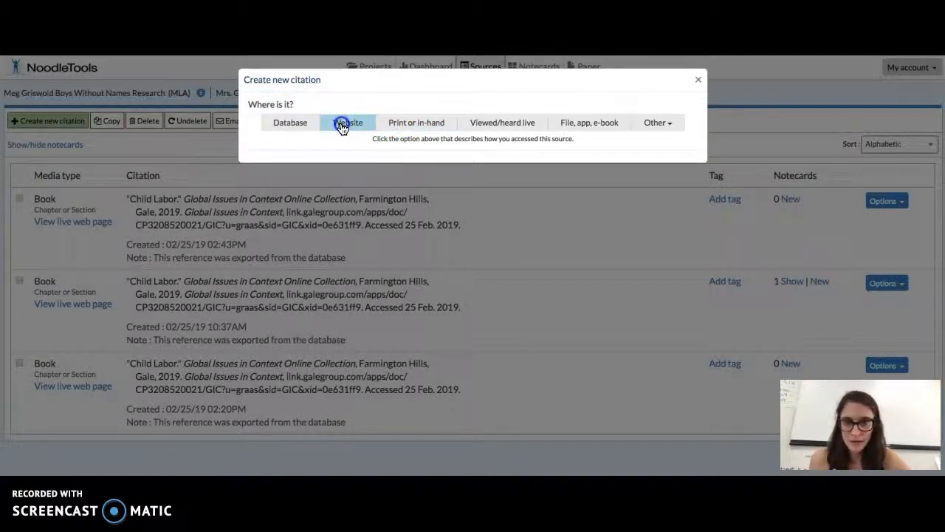
pyautogui.click(276, 158)
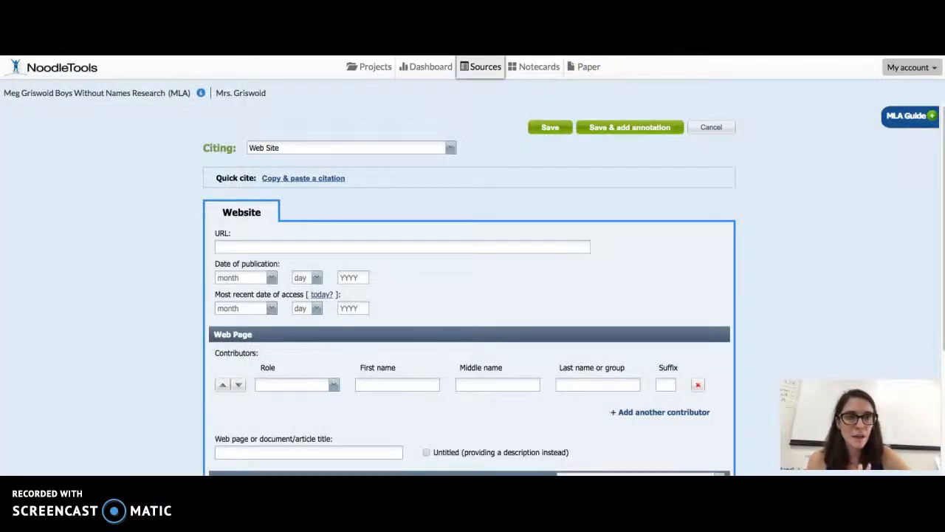
# Copy the web address of the USA TODAY honey bee article into the citation's URL field.
pyautogui.hotkey('ctrl', 'Tab')
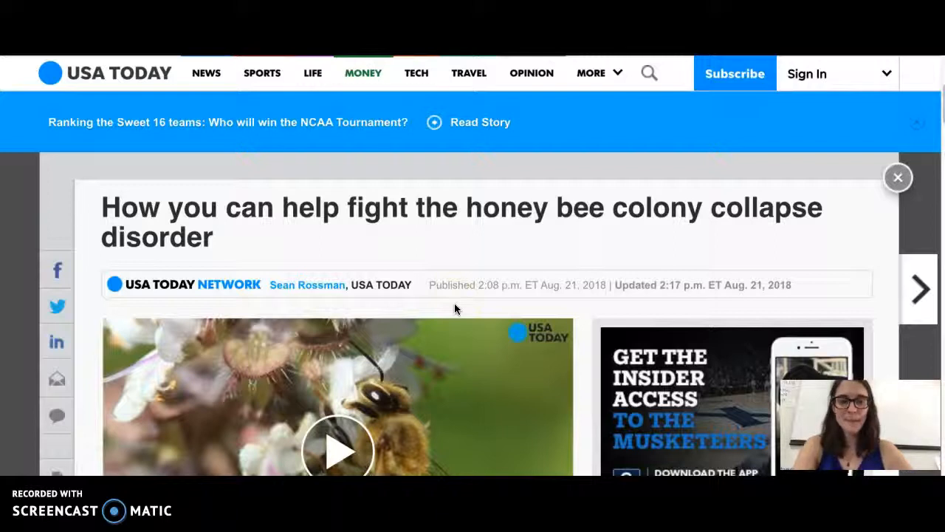
pyautogui.click(776, 106)
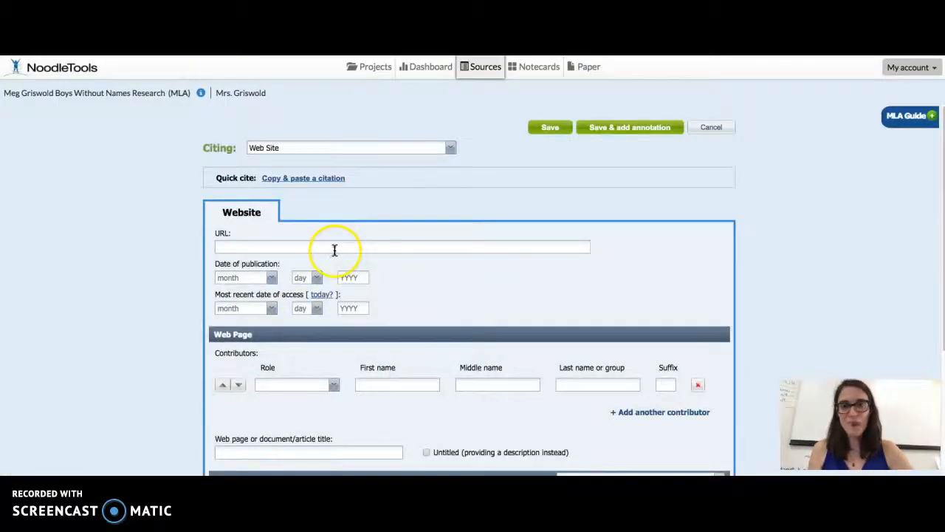
pyautogui.hotkey('alt', 'Tab')
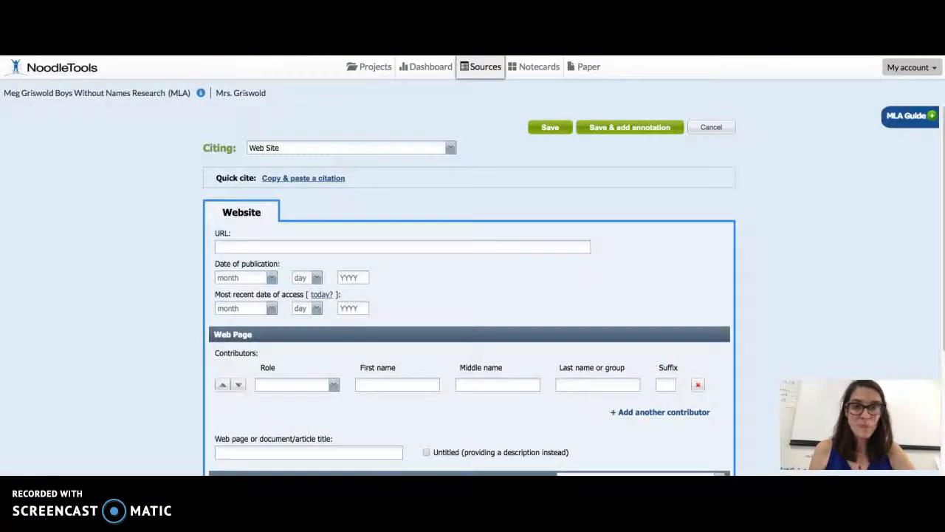
pyautogui.click(376, 248)
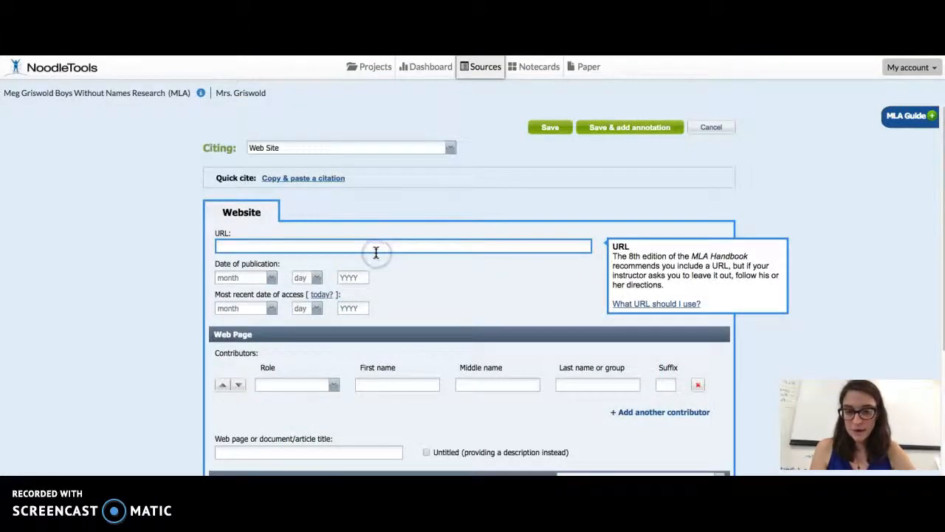
pyautogui.hotkey('ctrl', 'v')
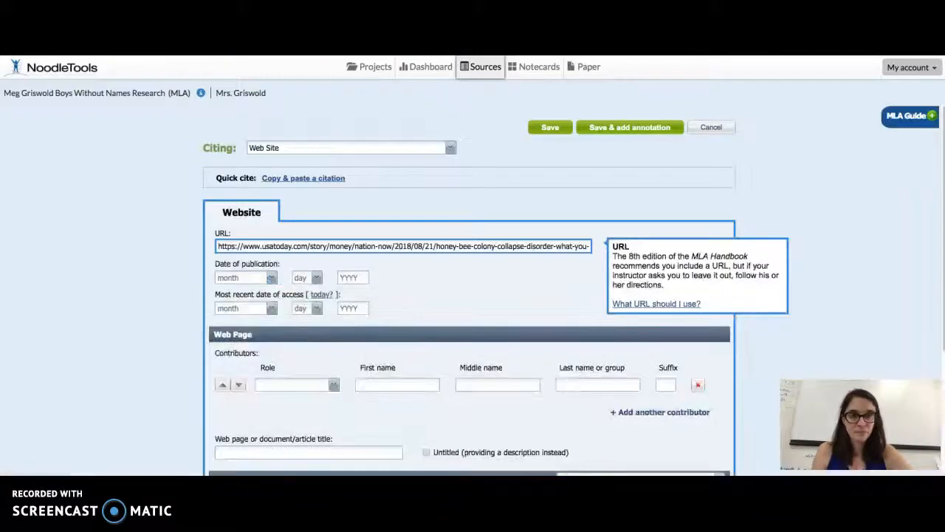
# Set the date of publication to August 21, 2018 and the most recent date of access to today.
pyautogui.click(271, 277)
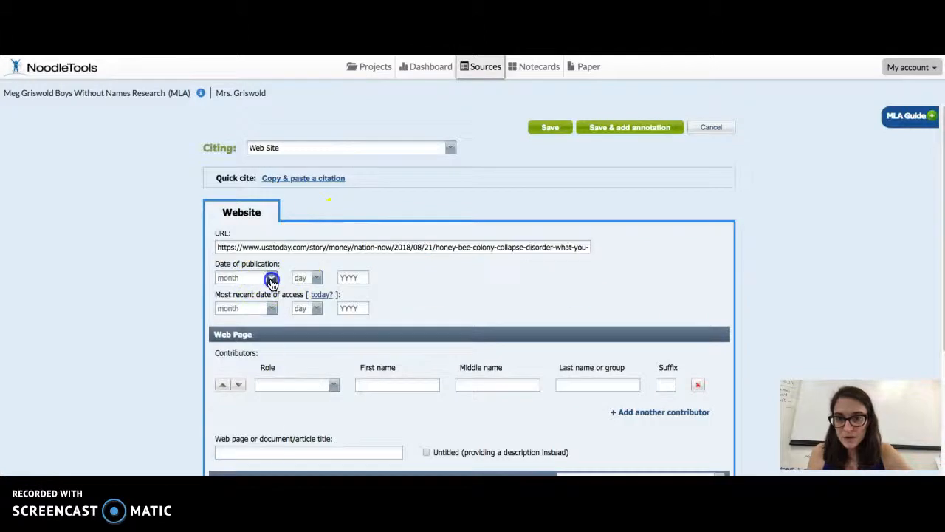
pyautogui.click(249, 394)
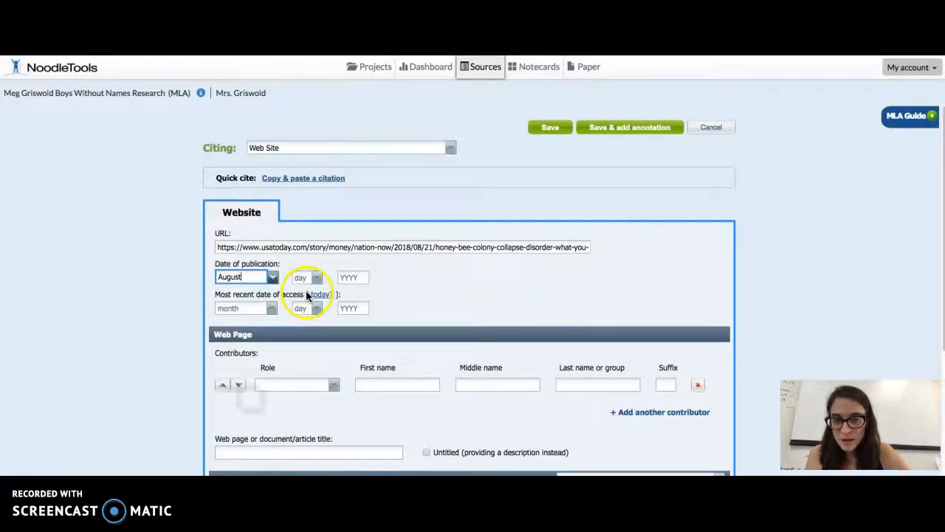
pyautogui.click(314, 283)
pyautogui.scroll(-2, 317, 421)
pyautogui.scroll(-1, 318, 420)
pyautogui.click(313, 433)
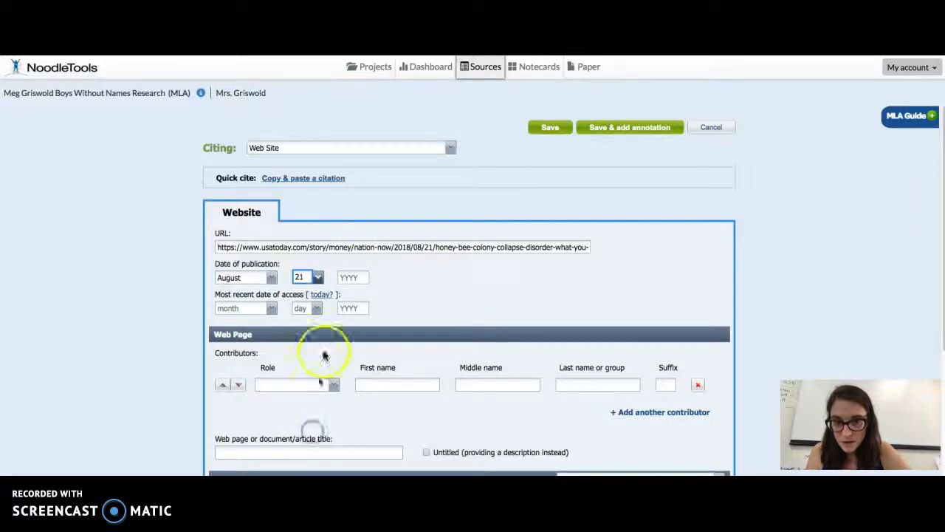
pyautogui.click(353, 277)
pyautogui.write('2018')
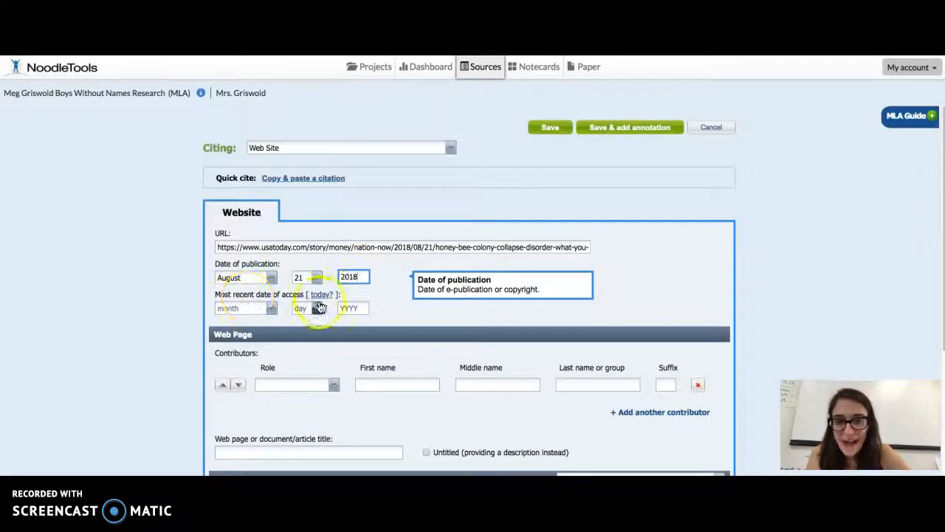
pyautogui.click(321, 297)
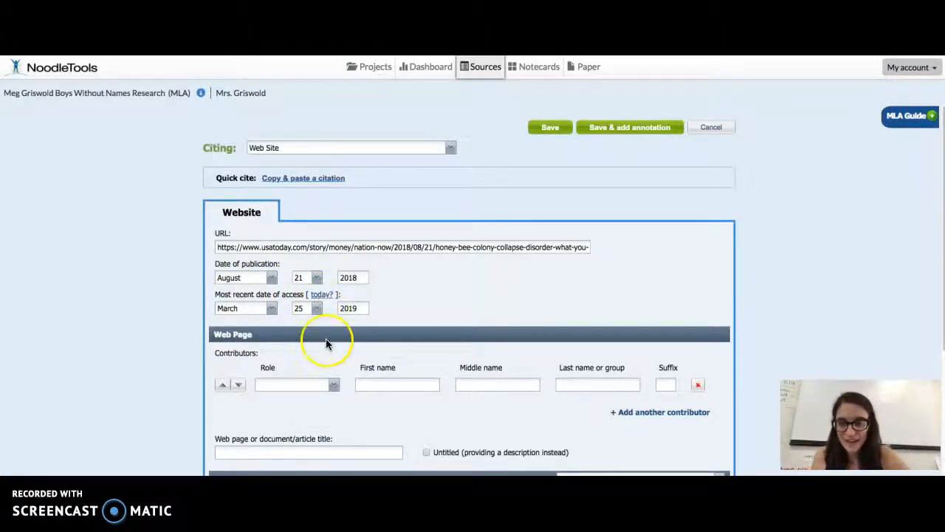
# Check the article's byline and enter its writer's first and last name as a contributor with the Author role.
pyautogui.scroll(-1, 327, 340)
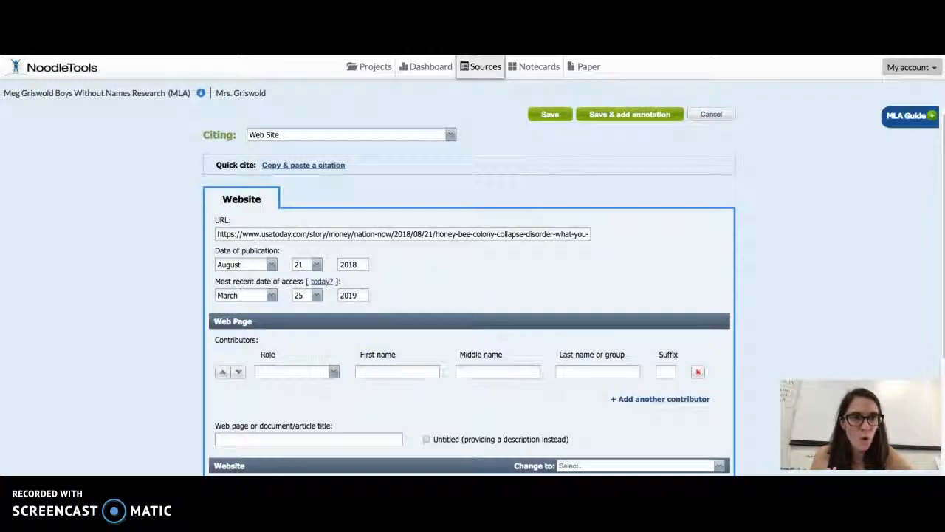
pyautogui.hotkey('ctrl', 'Tab')
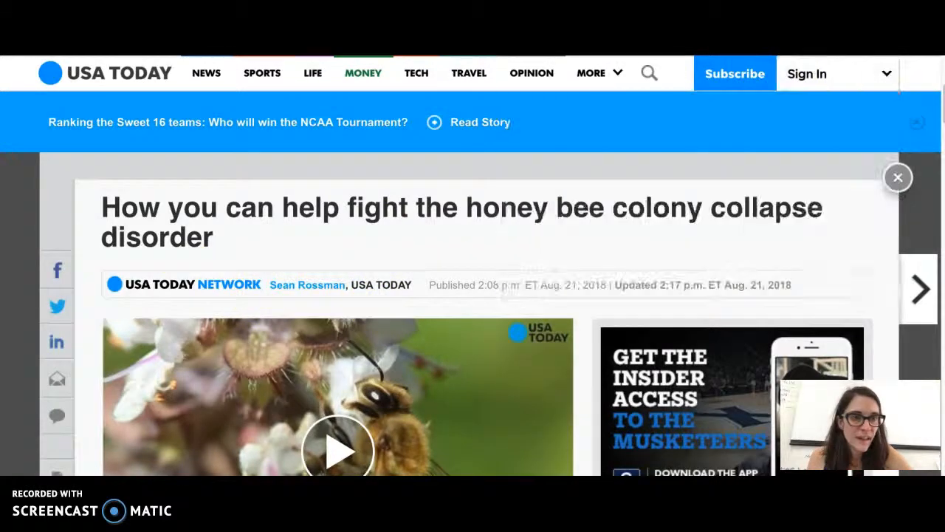
pyautogui.hotkey('ctrl', 'shift', 'Tab')
pyautogui.click(294, 372)
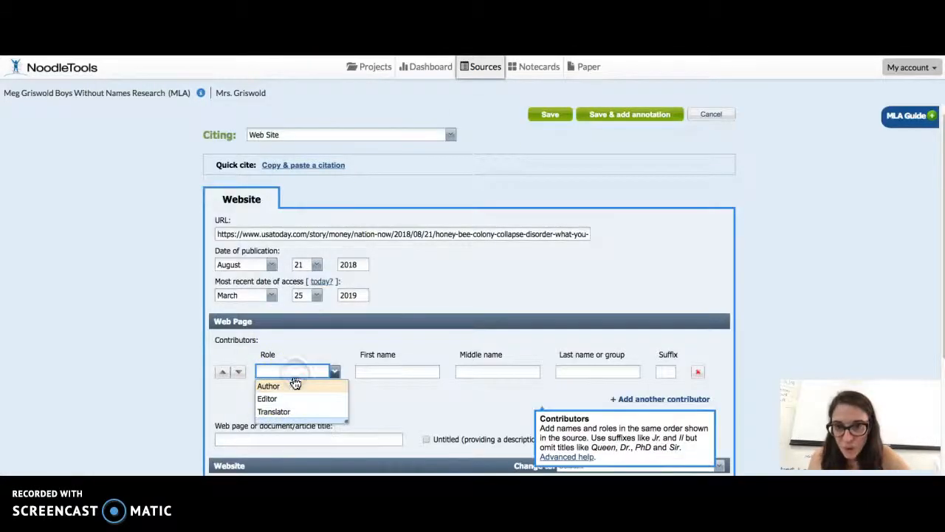
pyautogui.click(291, 387)
pyautogui.click(390, 371)
pyautogui.write('Sean')
pyautogui.press('Tab')
pyautogui.press('Tab')
pyautogui.write('Rossman')
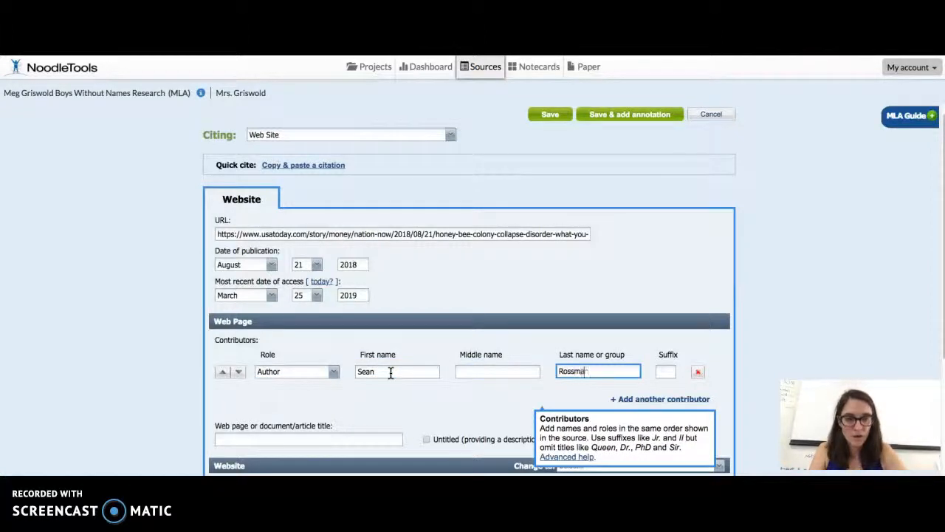
pyautogui.click(667, 372)
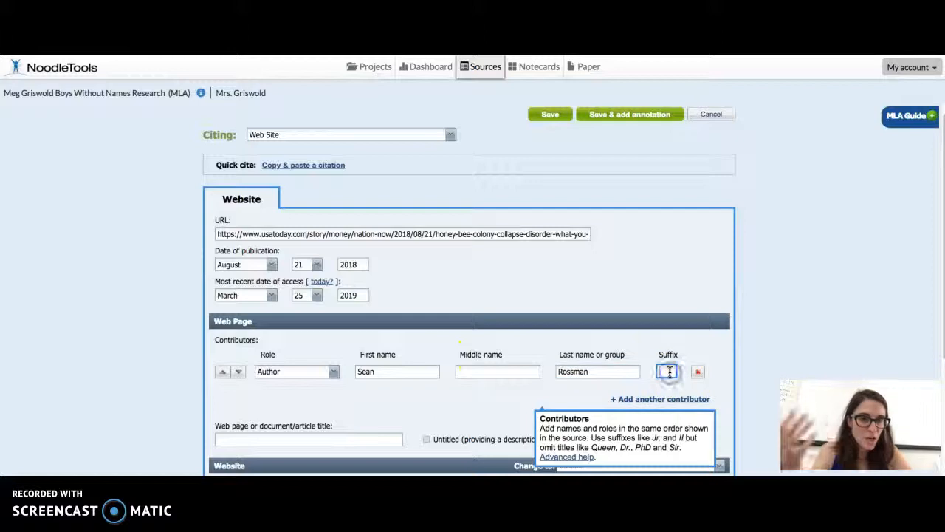
# Add a second, empty contributor row to the citation and remove it again.
pyautogui.click(580, 393)
pyautogui.scroll(-1, 442, 414)
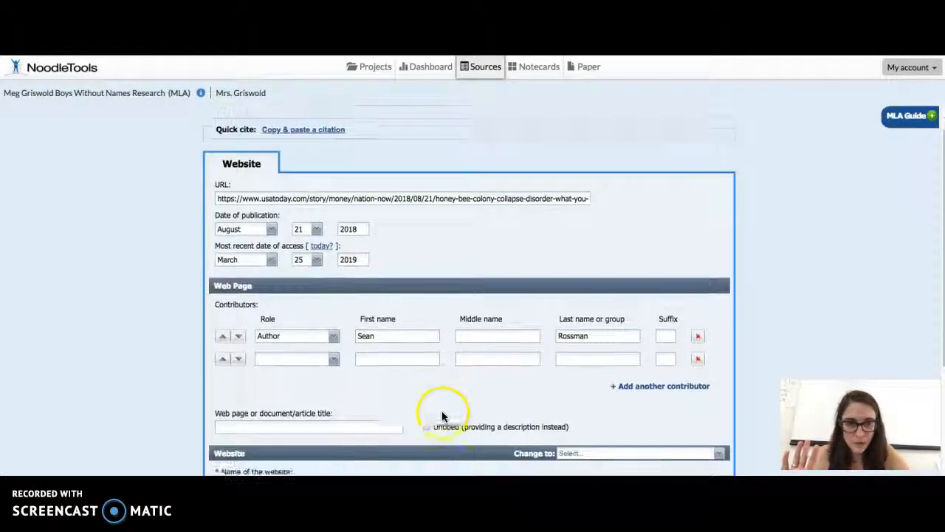
pyautogui.click(698, 358)
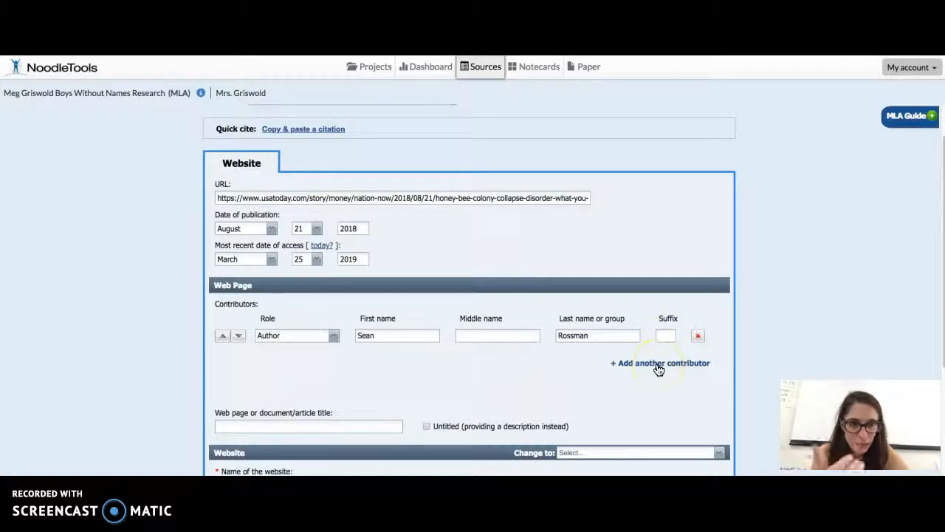
# Copy the headline of the USA TODAY article into the citation's web page or document/article title.
pyautogui.scroll(-1, 416, 407)
pyautogui.scroll(-2, 415, 406)
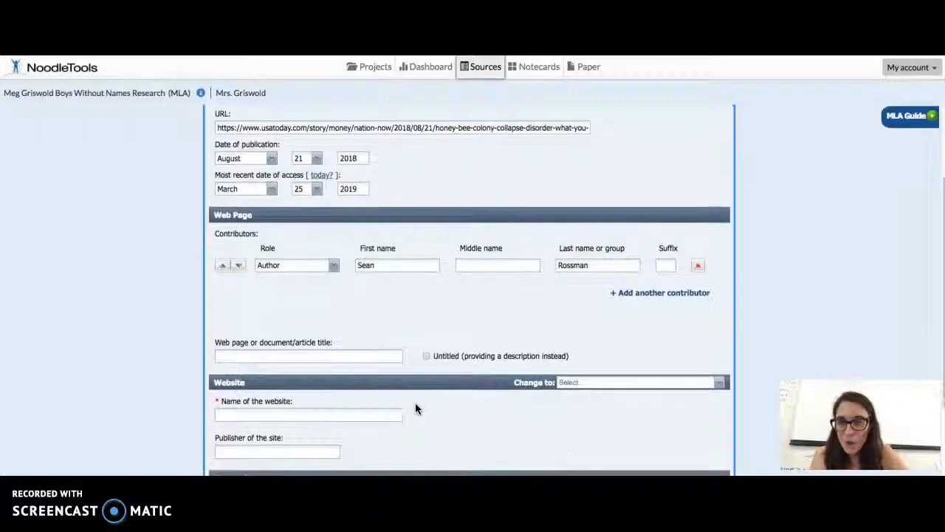
pyautogui.click(320, 358)
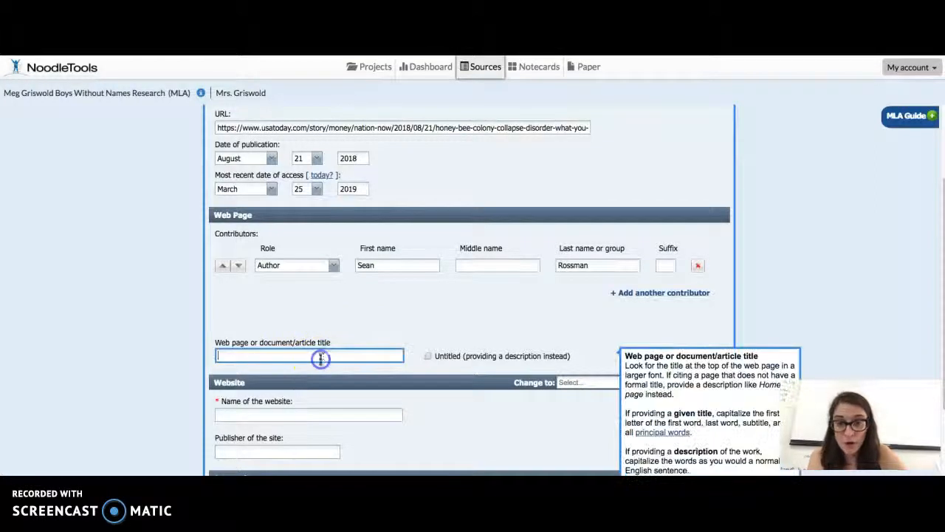
pyautogui.hotkey('ctrl', 'Tab')
pyautogui.moveTo(93, 195); pyautogui.dragTo(214, 244)
pyautogui.hotkey('ctrl', 'c')
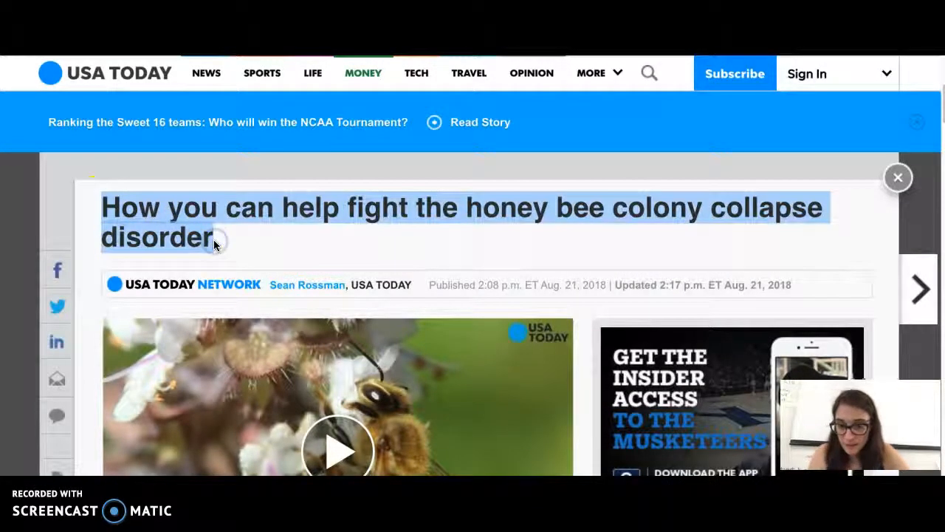
pyautogui.hotkey('ctrl', 'shift', 'Tab')
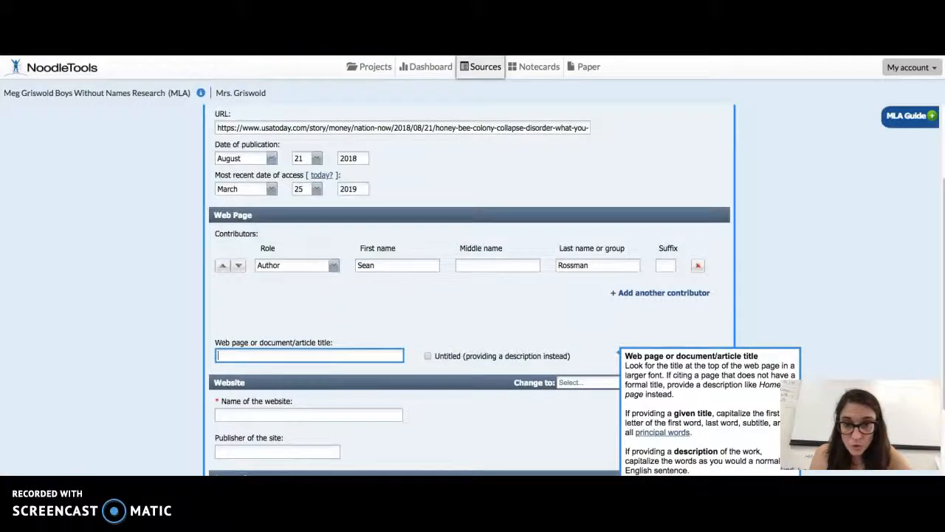
pyautogui.hotkey('ctrl', 'v')
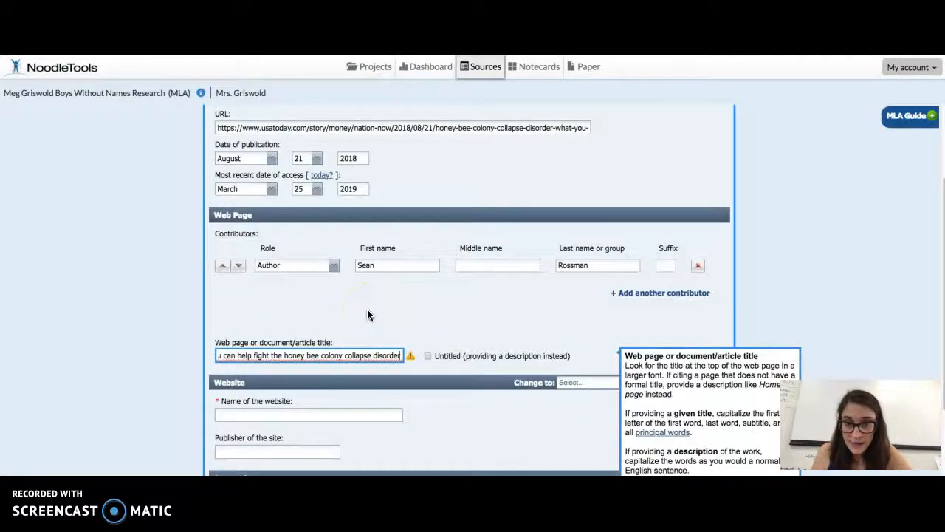
# Capitalize the first letter of every word in the article title: "How You Can Help Fight The Honey Bee Colony Collapse Disorder".
pyautogui.moveTo(410, 363)
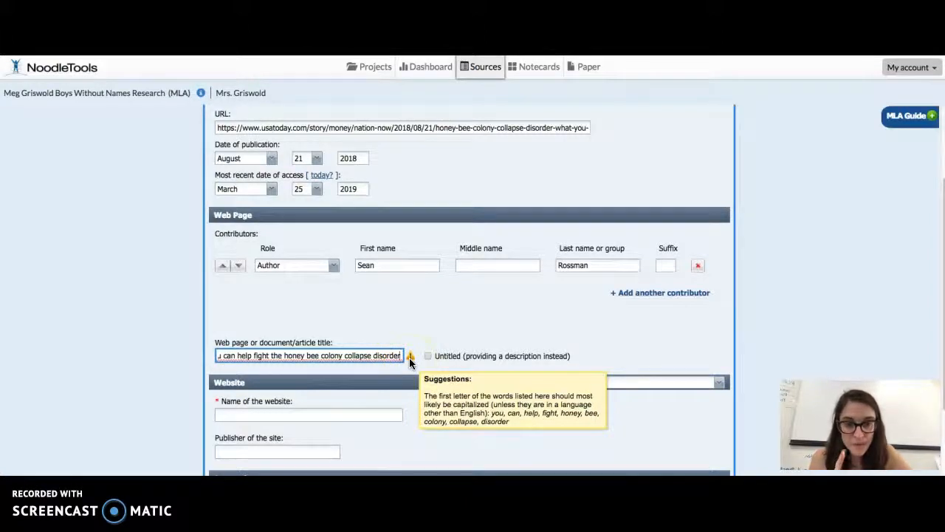
pyautogui.click(410, 358)
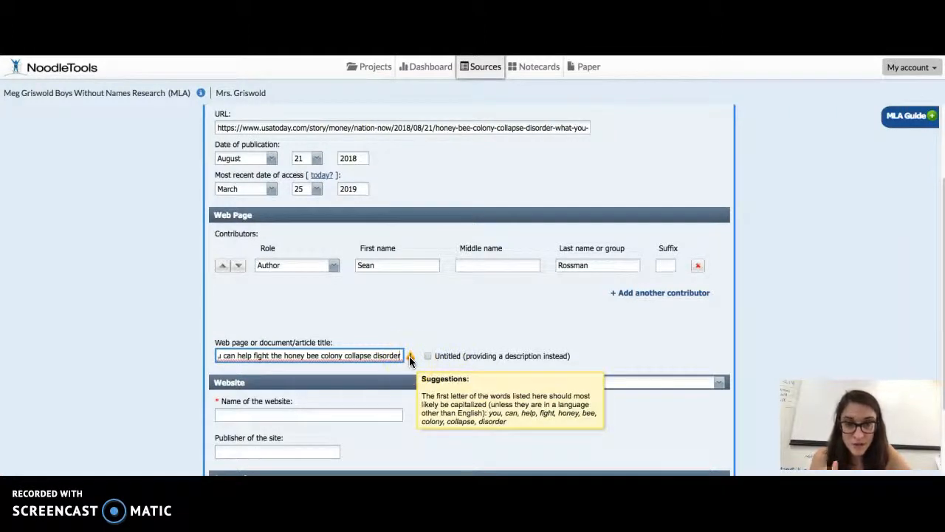
pyautogui.hscroll(-2, 234, 357)
pyautogui.click(240, 358)
pyautogui.click(240, 356)
pyautogui.press('BackSpace')
pyautogui.write('Y')
pyautogui.click(253, 356)
pyautogui.press('BackSpace')
pyautogui.write('C')
pyautogui.click(270, 356)
pyautogui.press('BackSpace')
pyautogui.write('H')
pyautogui.click(285, 356)
pyautogui.press('BackSpace')
pyautogui.write('F')
pyautogui.click(303, 356)
pyautogui.press('BackSpace')
pyautogui.write('T')
pyautogui.click(320, 356)
pyautogui.press('BackSpace')
pyautogui.write('H')
pyautogui.click(354, 356)
pyautogui.click(345, 356)
pyautogui.write('B')
pyautogui.click(369, 356)
pyautogui.click(358, 356)
pyautogui.press('BackSpace')
pyautogui.write('C')
pyautogui.click(384, 357)
pyautogui.press('BackSpace')
pyautogui.write('C')
pyautogui.click(388, 357)
pyautogui.click(378, 355)
pyautogui.press('BackSpace')
pyautogui.write('D')
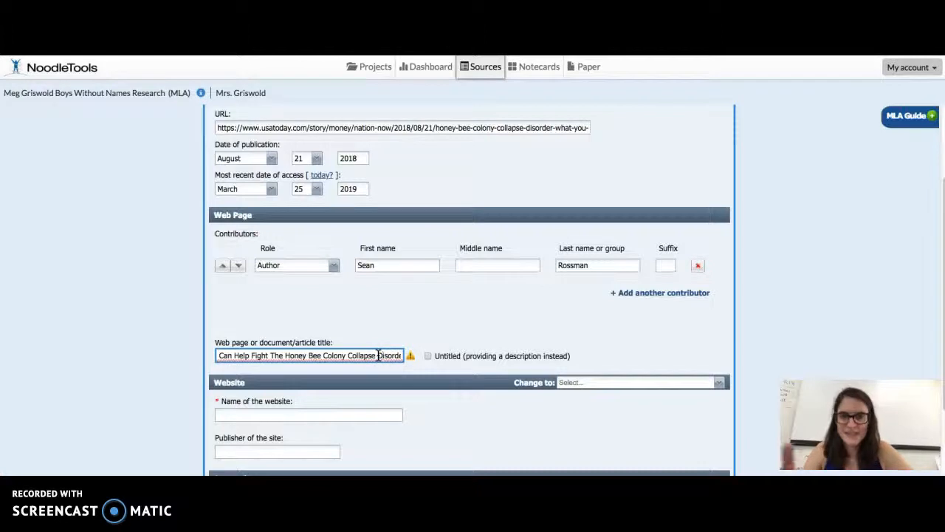
# Check the site's name on the article page and enter "USA Today" as the name of the website.
pyautogui.scroll(-1, 376, 358)
pyautogui.click(354, 380)
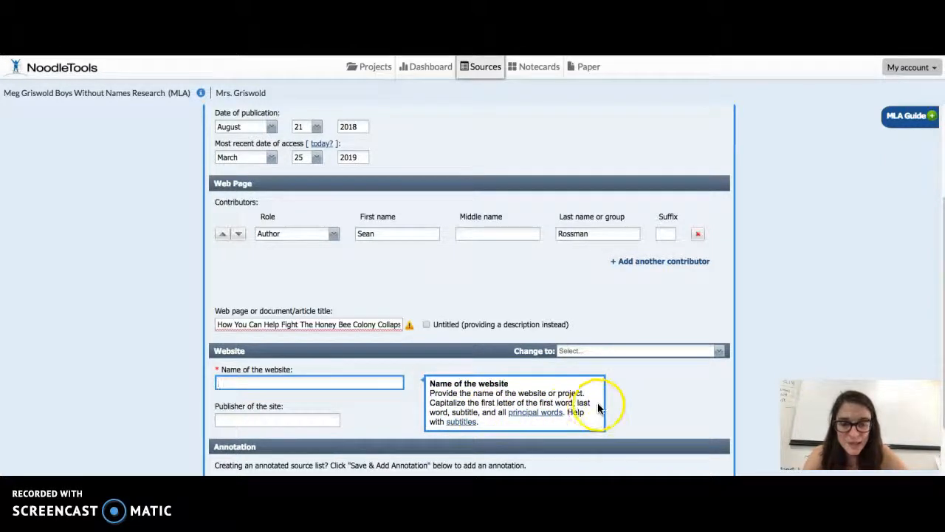
pyautogui.hotkey('ctrl', 'Tab')
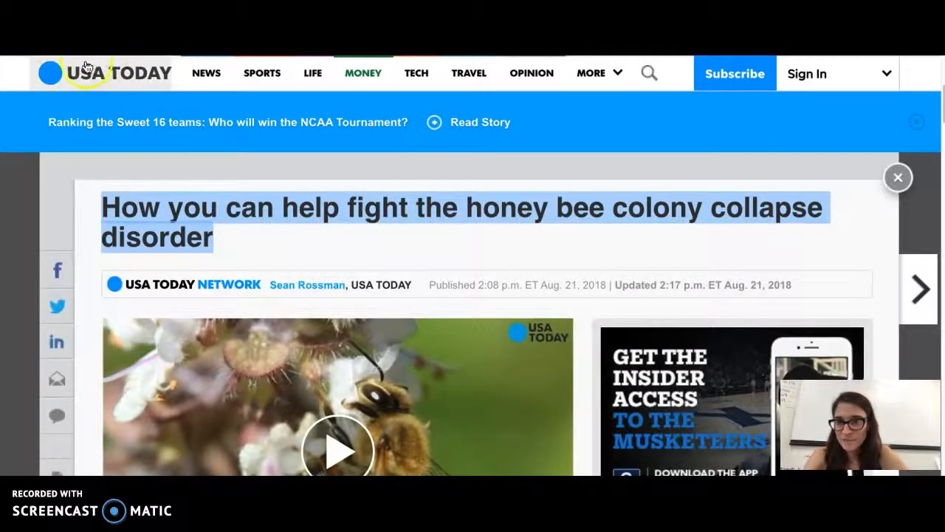
pyautogui.hotkey('ctrl', 'Tab')
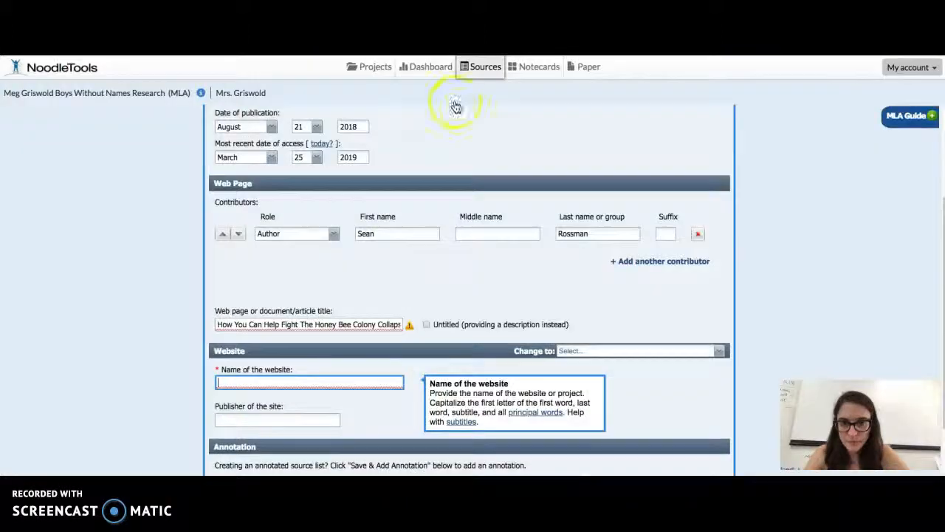
pyautogui.write('USA Today')
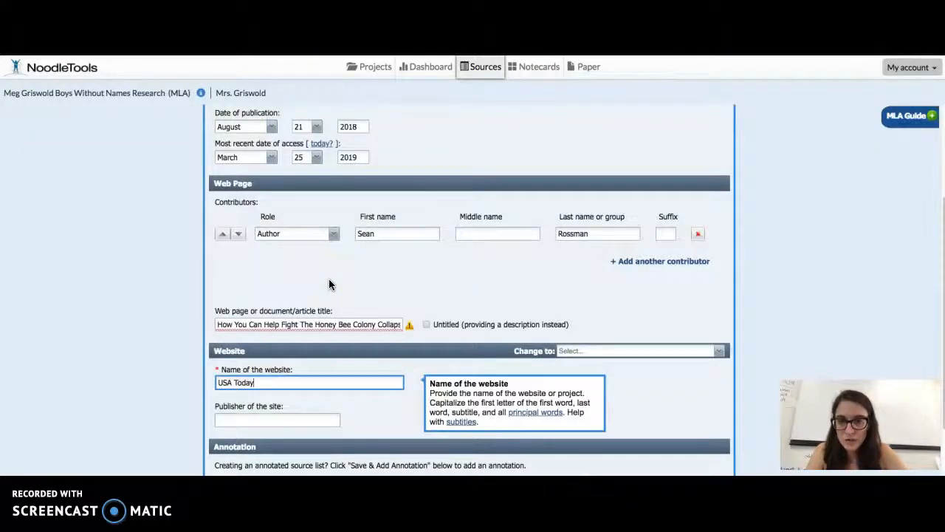
# Look through the USA TODAY article page from top to bottom for the publisher of the site, and return to the citation form.
pyautogui.scroll(-1, 298, 395)
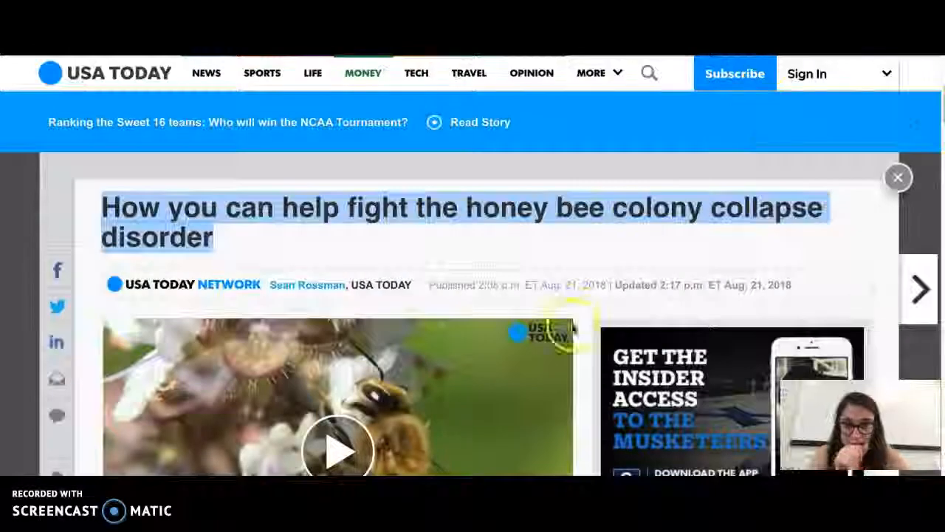
pyautogui.scroll(-15, 572, 325)
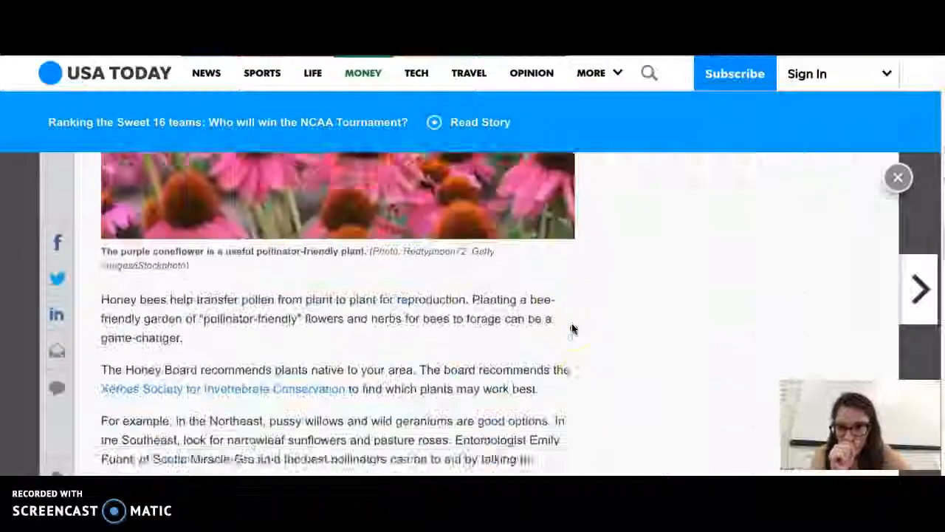
pyautogui.scroll(-10, 571, 325)
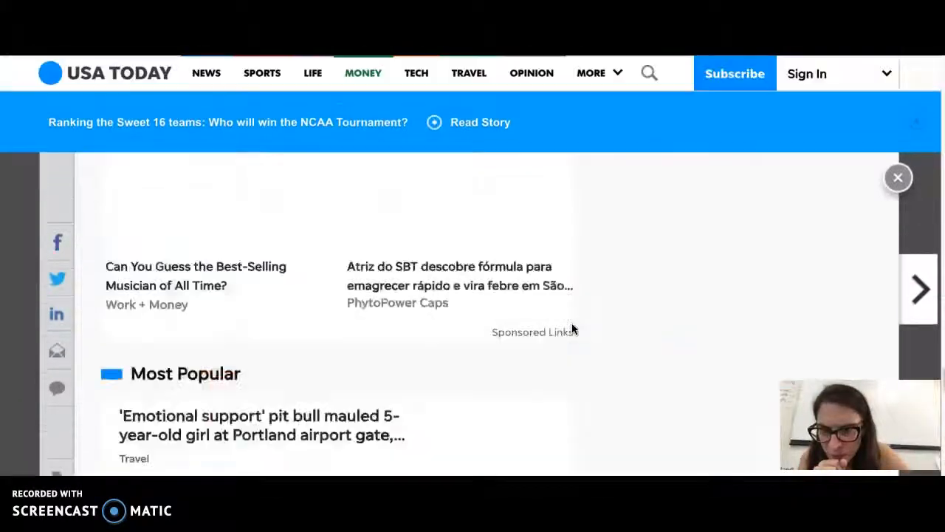
pyautogui.scroll(-15, 458, 321)
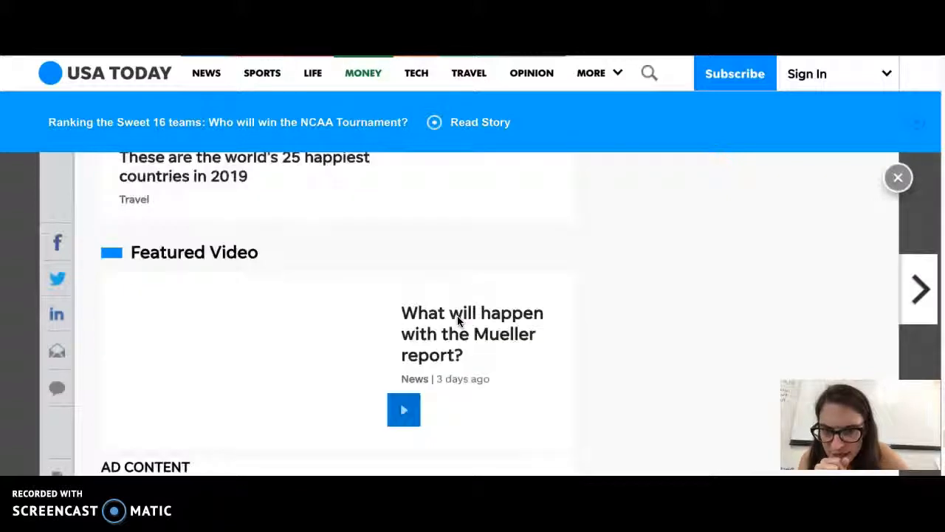
pyautogui.scroll(-2, 458, 316)
pyautogui.scroll(-1, 457, 316)
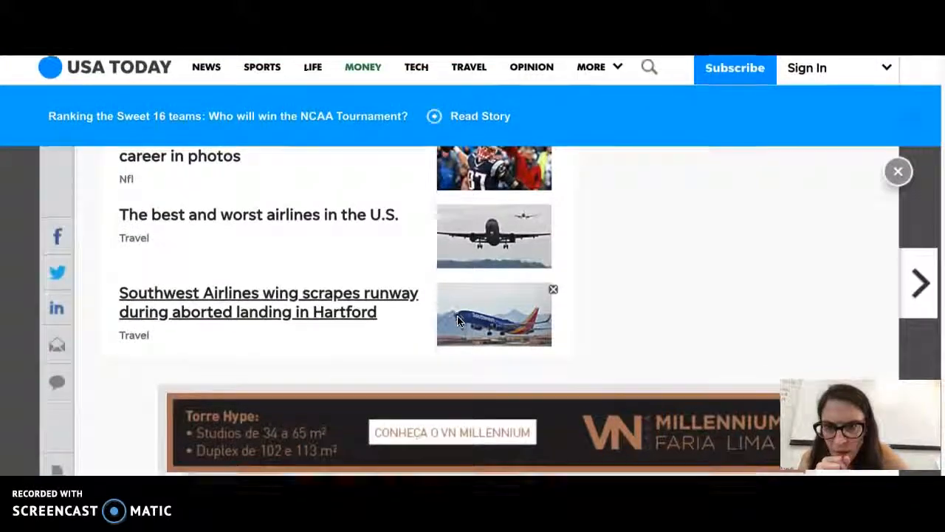
pyautogui.scroll(-10, 457, 321)
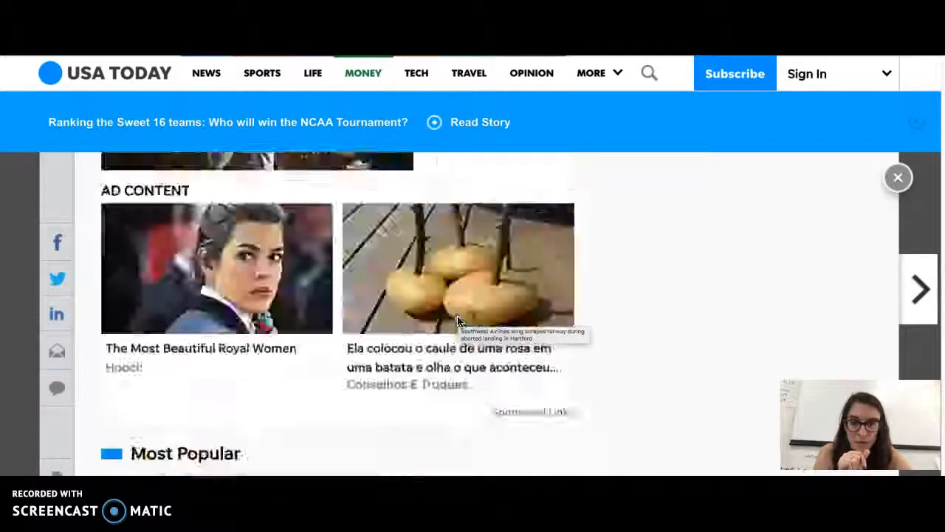
pyautogui.scroll(20, 457, 321)
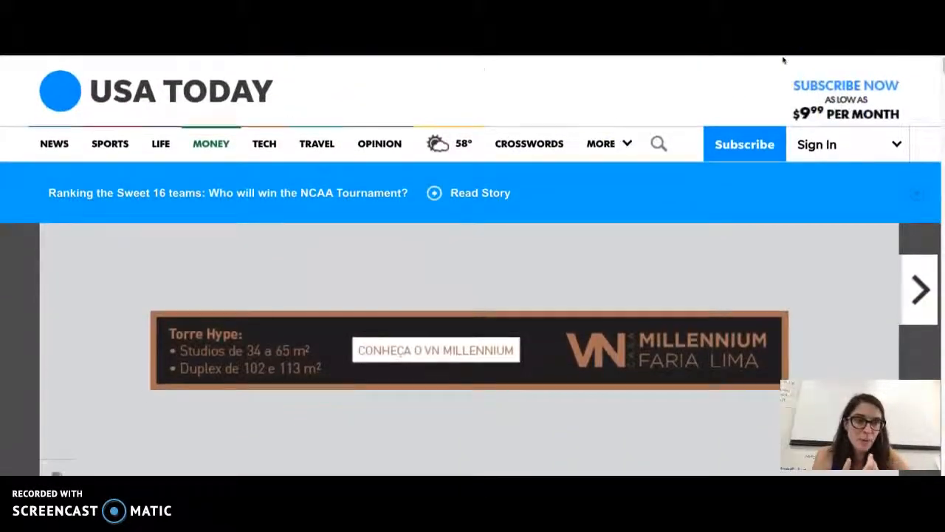
pyautogui.click(783, 56)
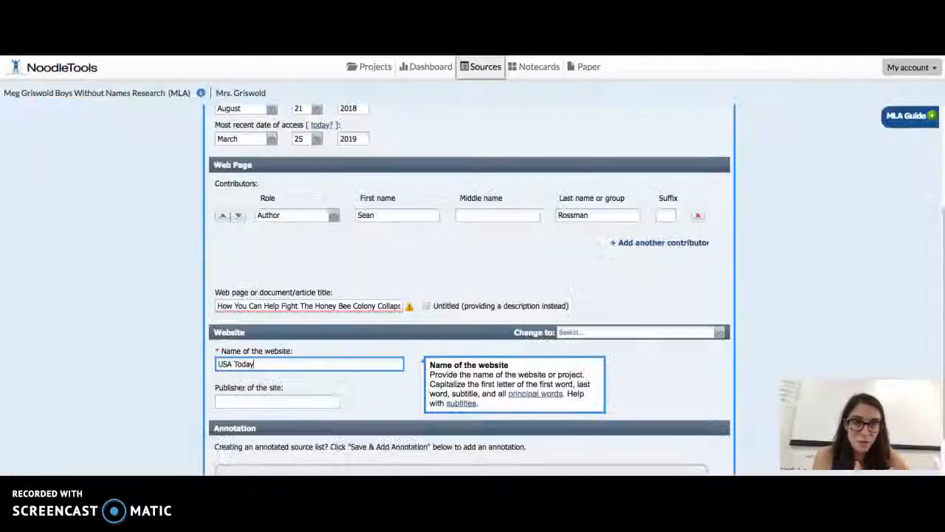
# Save the citation without an annotation, keeping it included in the final works cited, and review its entry in the source list.
pyautogui.scroll(-1, 483, 399)
pyautogui.scroll(-1, 483, 400)
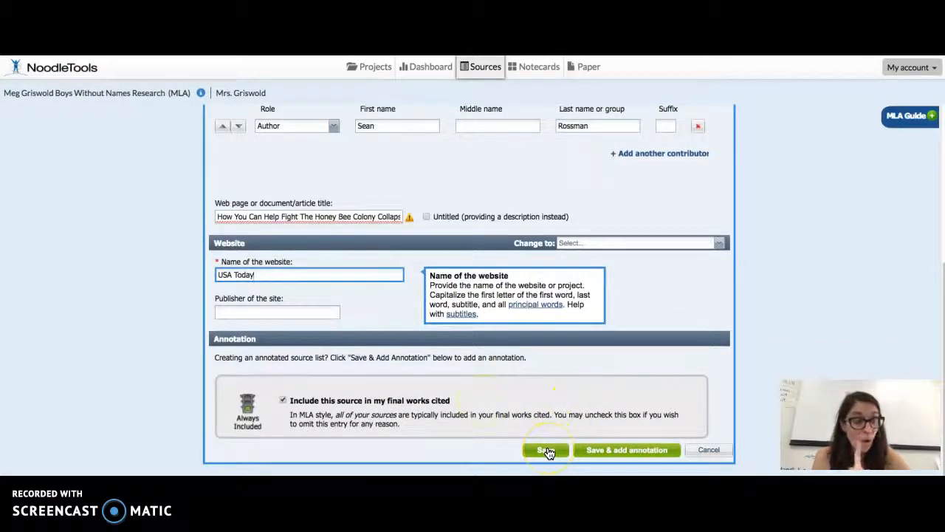
pyautogui.click(636, 451)
pyautogui.click(543, 451)
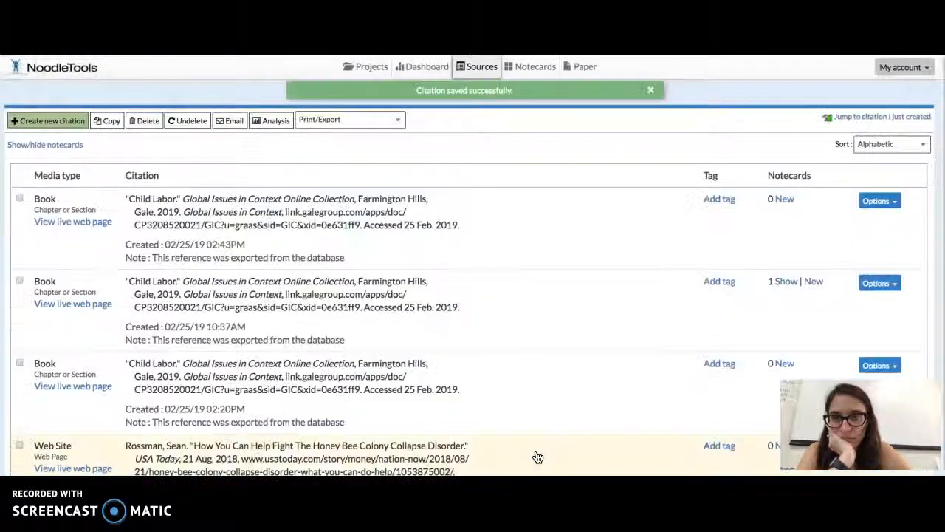
pyautogui.click(343, 306)
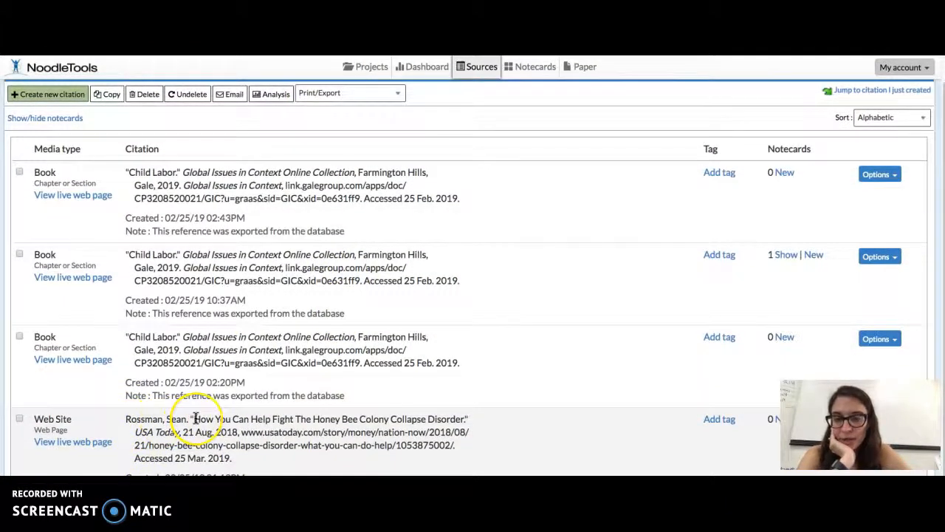
pyautogui.scroll(-1, 195, 419)
pyautogui.scroll(1, 195, 418)
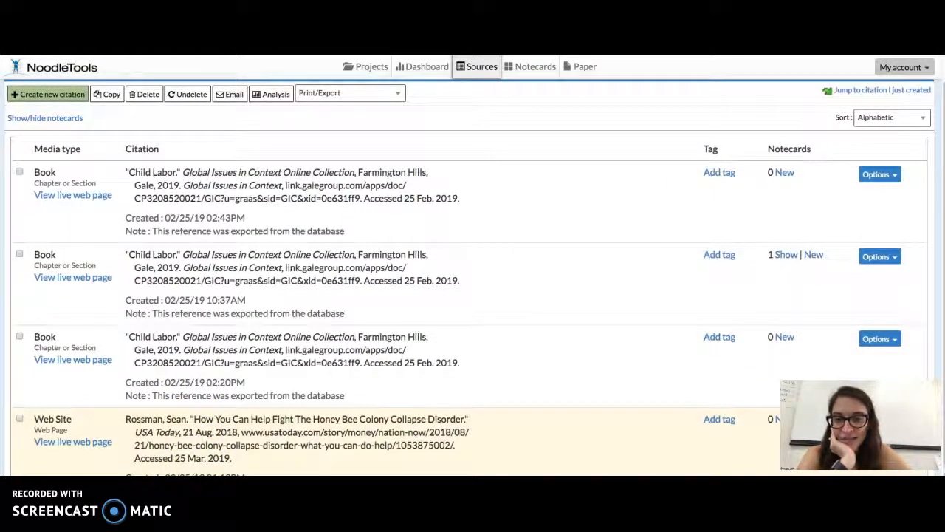
pyautogui.scroll(-2, 287, 456)
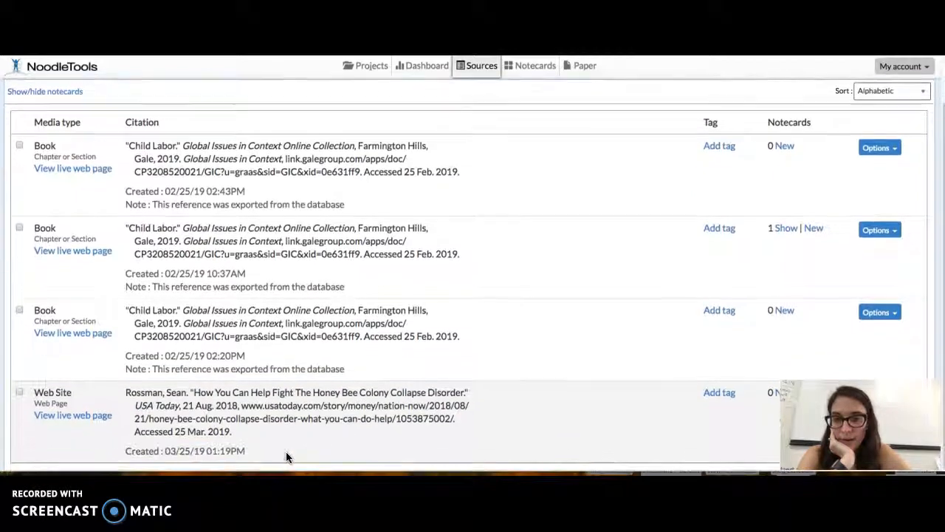